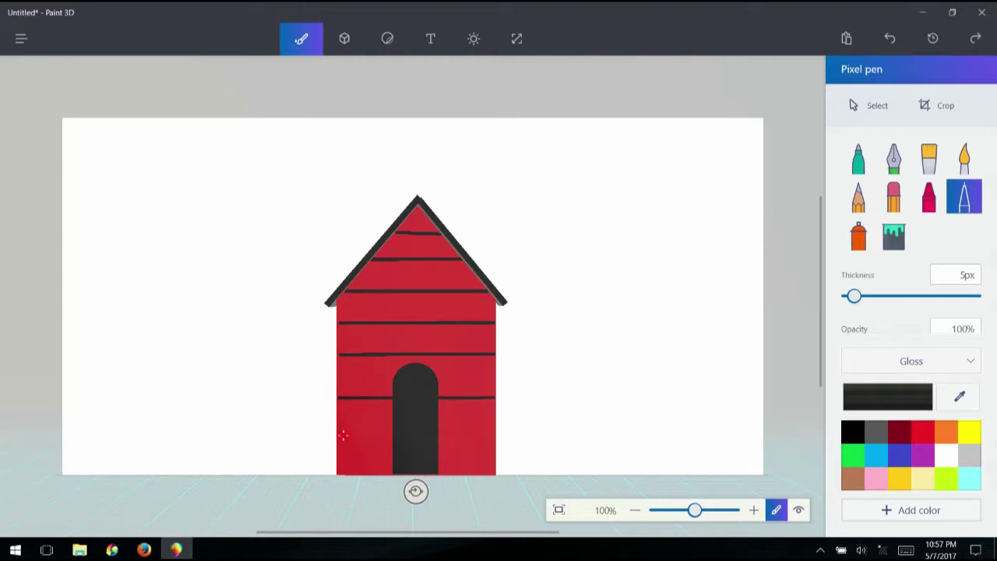
# Draw the lowest black plank line on the front wall beside the door and rotate the house to face its blank side wall forward.
pyautogui.moveTo(338, 438); pyautogui.dragTo(483, 437)
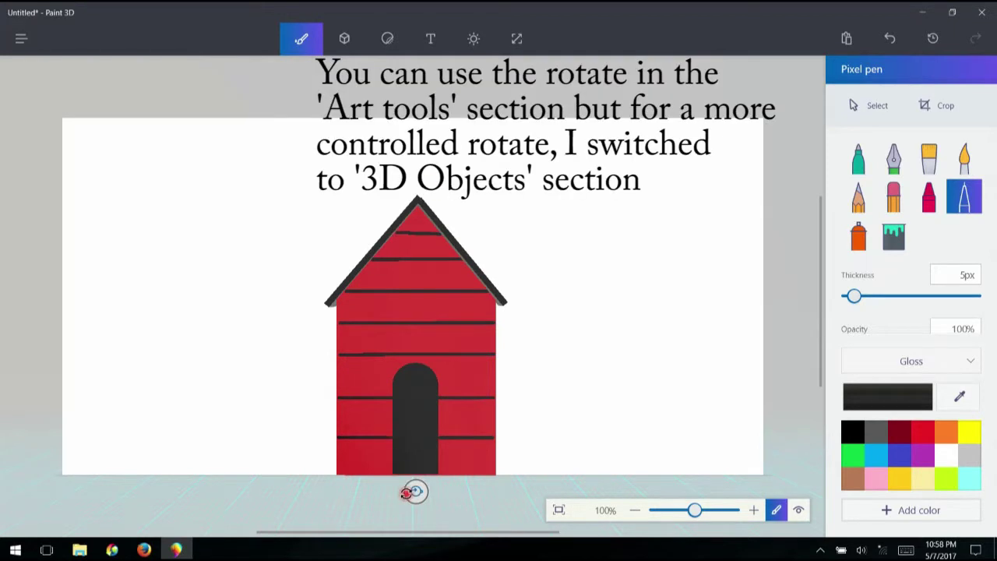
pyautogui.click(345, 39)
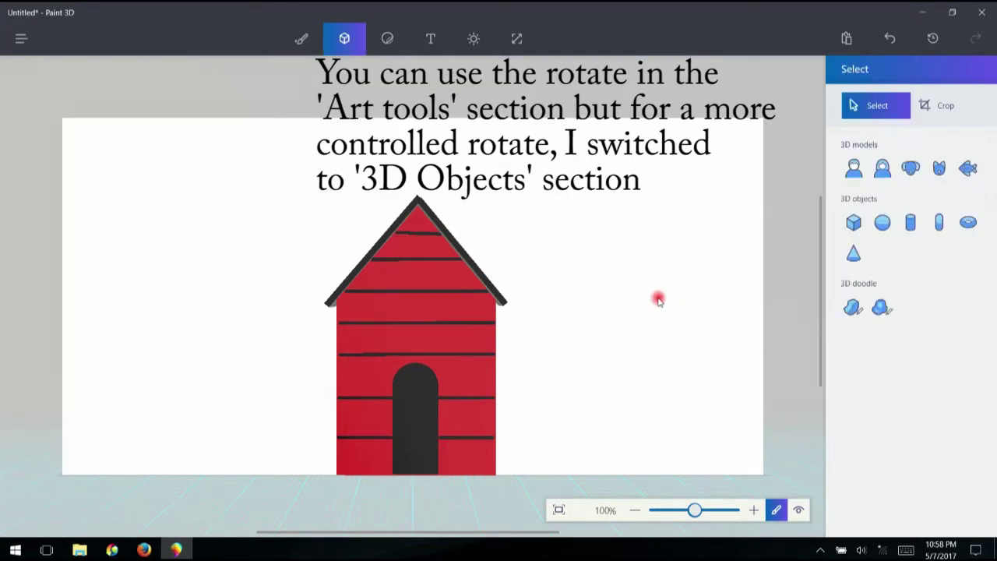
pyautogui.click(477, 310)
pyautogui.moveTo(419, 512); pyautogui.dragTo(326, 515)
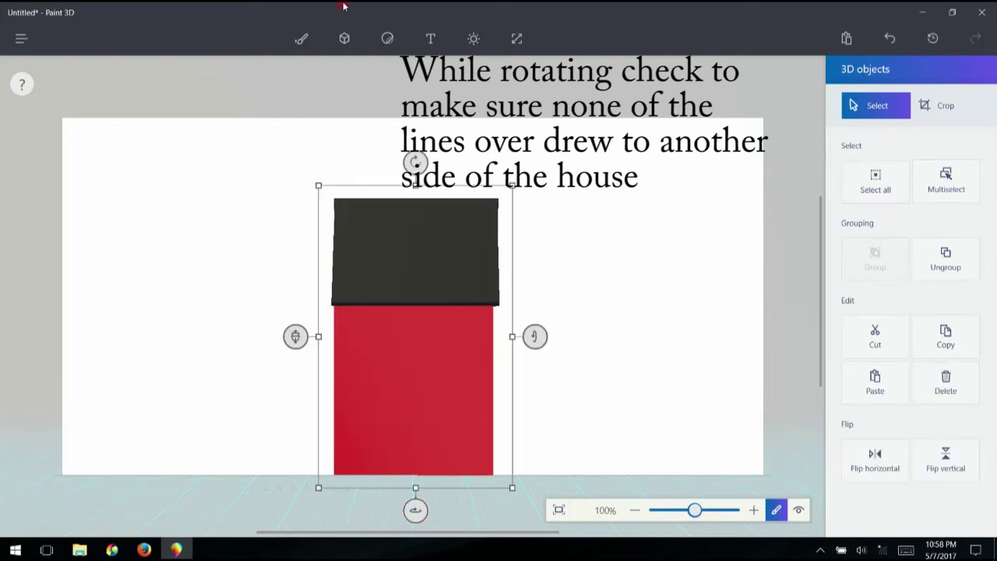
# Draw a black horizontal plank line across the side wall just below the roof with the 5px Pixel pen.
pyautogui.click(300, 41)
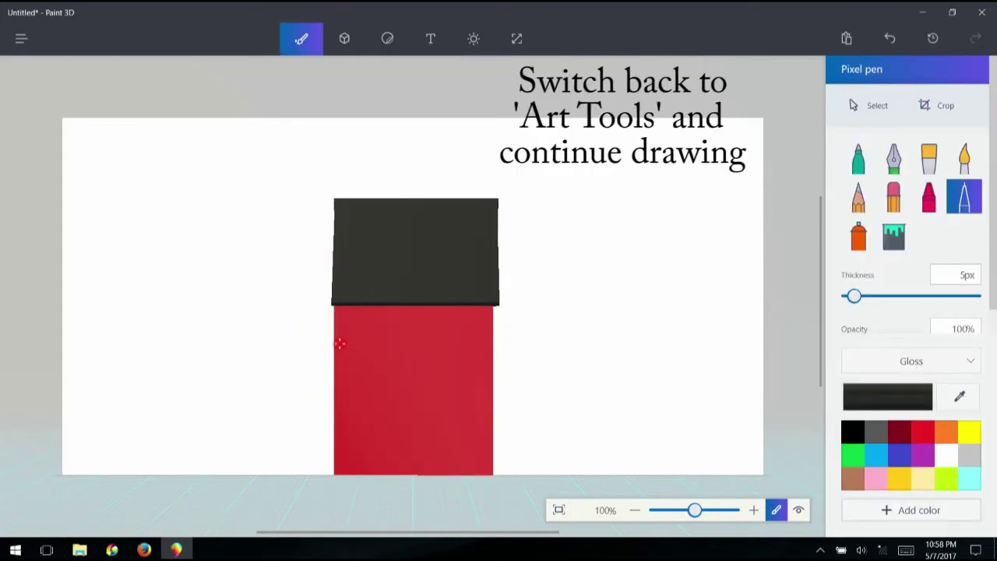
pyautogui.moveTo(337, 343); pyautogui.dragTo(452, 327)
pyautogui.hotkey('ctrl', 'z')
pyautogui.hotkey('ctrl', 'z')
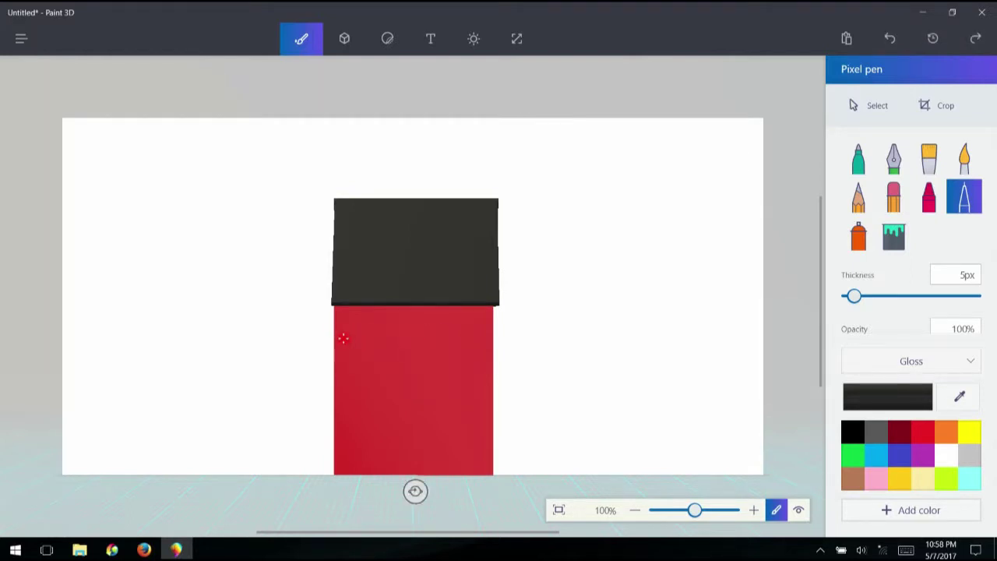
pyautogui.moveTo(339, 338)
pyautogui.mouseDown()
pyautogui.moveTo(398, 340)
pyautogui.moveTo(338, 335)
pyautogui.moveTo(493, 343)
pyautogui.mouseUp()
pyautogui.hotkey('ctrl', 'z')
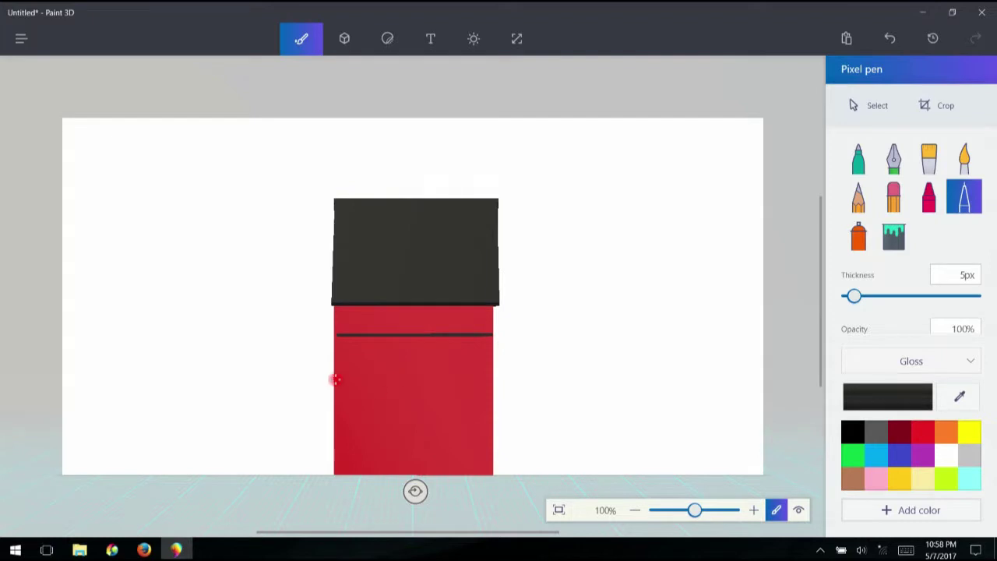
pyautogui.moveTo(337, 371); pyautogui.dragTo(374, 372)
pyautogui.hotkey('ctrl', 'z')
pyautogui.moveTo(338, 360); pyautogui.dragTo(493, 367)
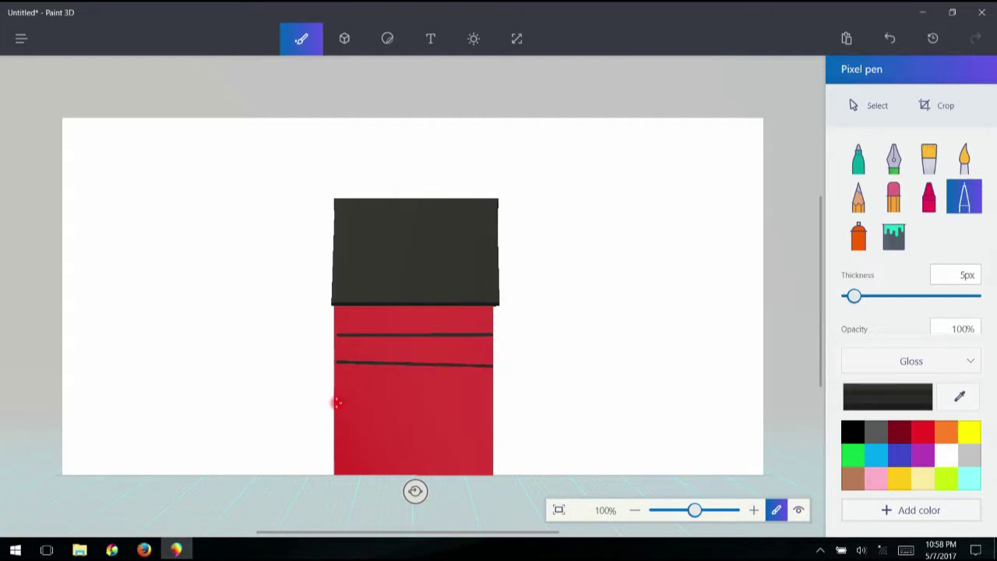
pyautogui.moveTo(337, 403); pyautogui.dragTo(392, 397)
pyautogui.hotkey('ctrl', 'z')
pyautogui.hotkey('ctrl', 'z')
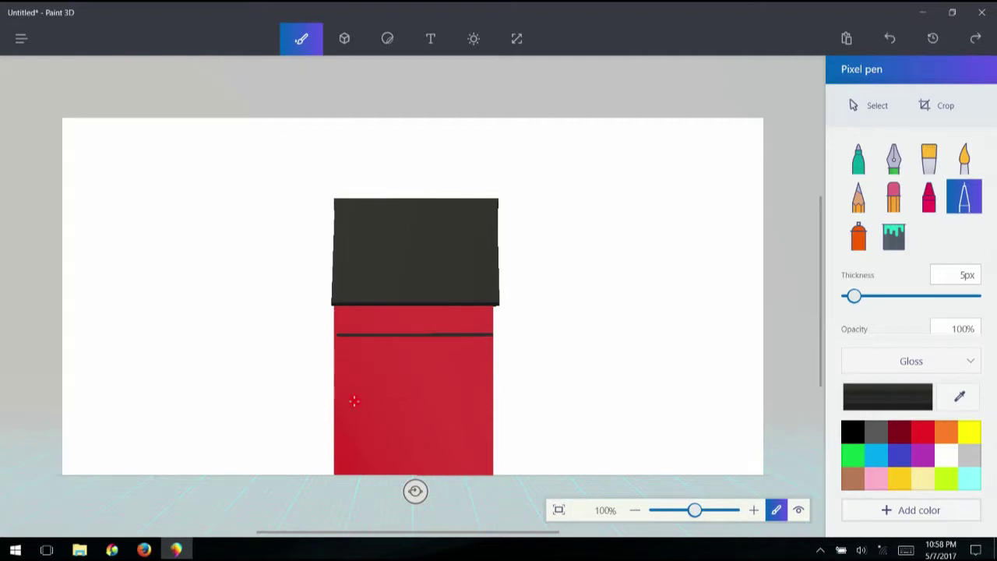
# Draw three more black plank lines spaced down the side wall below the first one.
pyautogui.moveTo(336, 360); pyautogui.dragTo(492, 364)
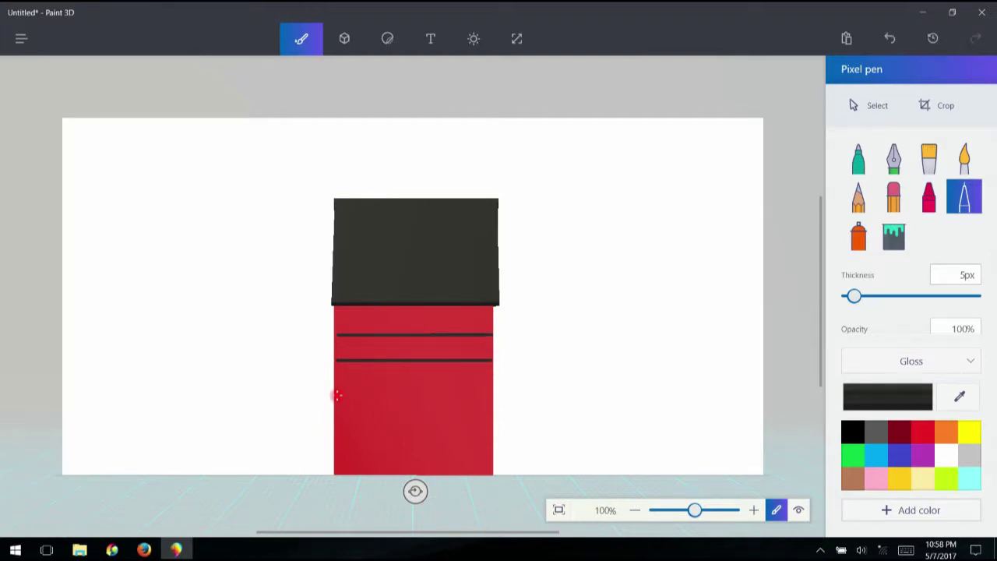
pyautogui.moveTo(336, 394); pyautogui.dragTo(489, 396)
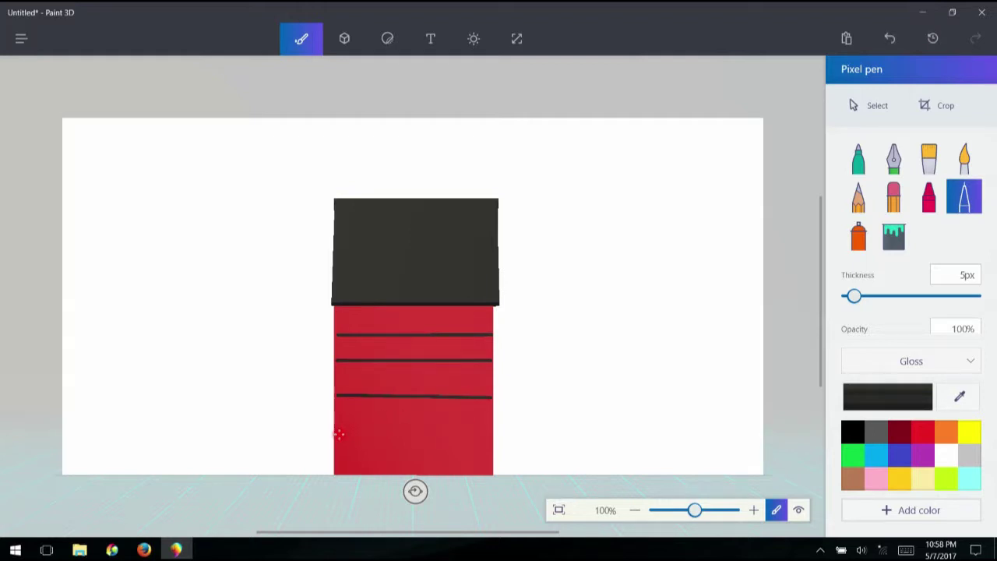
pyautogui.moveTo(340, 434); pyautogui.dragTo(497, 437)
pyautogui.hotkey('ctrl', 'z')
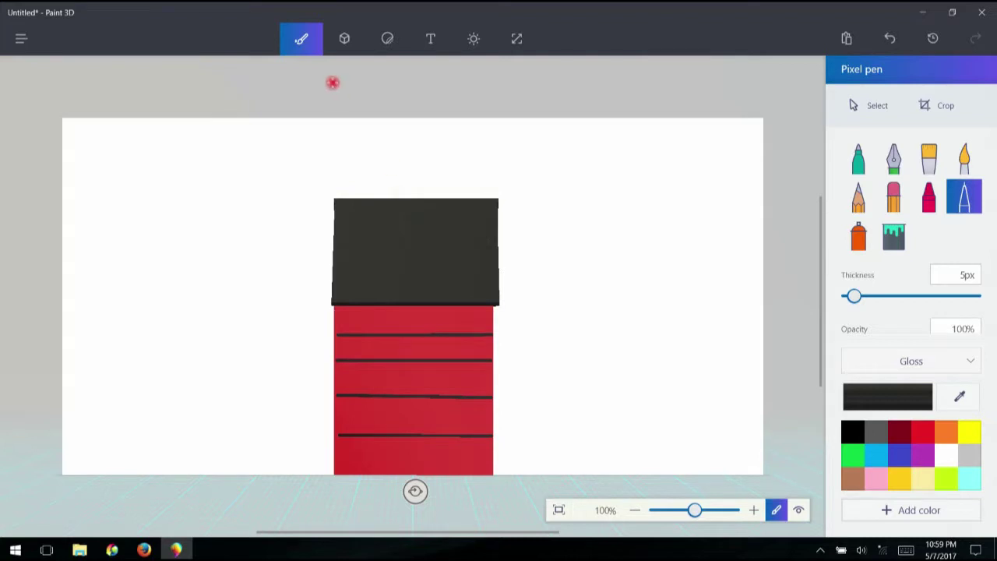
# Rotate the house about its vertical axis to face the blank back wall forward.
pyautogui.click(344, 39)
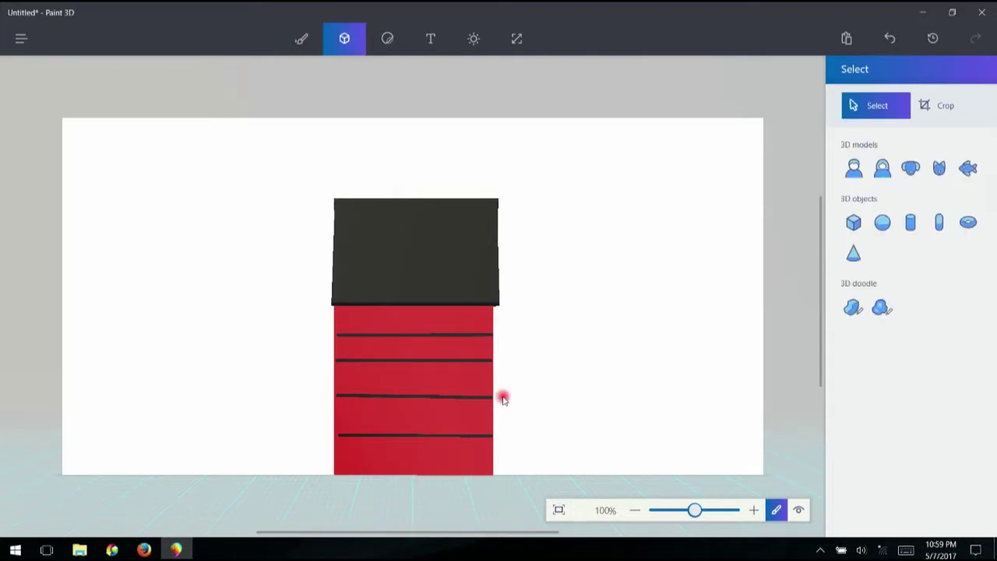
pyautogui.click(445, 318)
pyautogui.moveTo(413, 509)
pyautogui.mouseDown()
pyautogui.moveTo(504, 509)
pyautogui.moveTo(327, 510)
pyautogui.mouseUp()
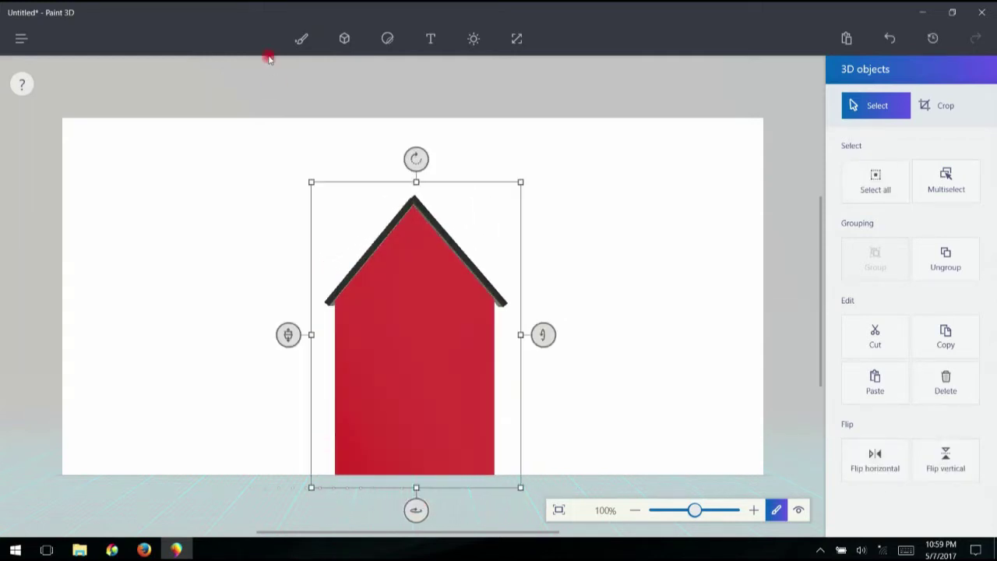
# Draw a short black plank line across the upper back gable with the 5px Pixel pen.
pyautogui.click(302, 40)
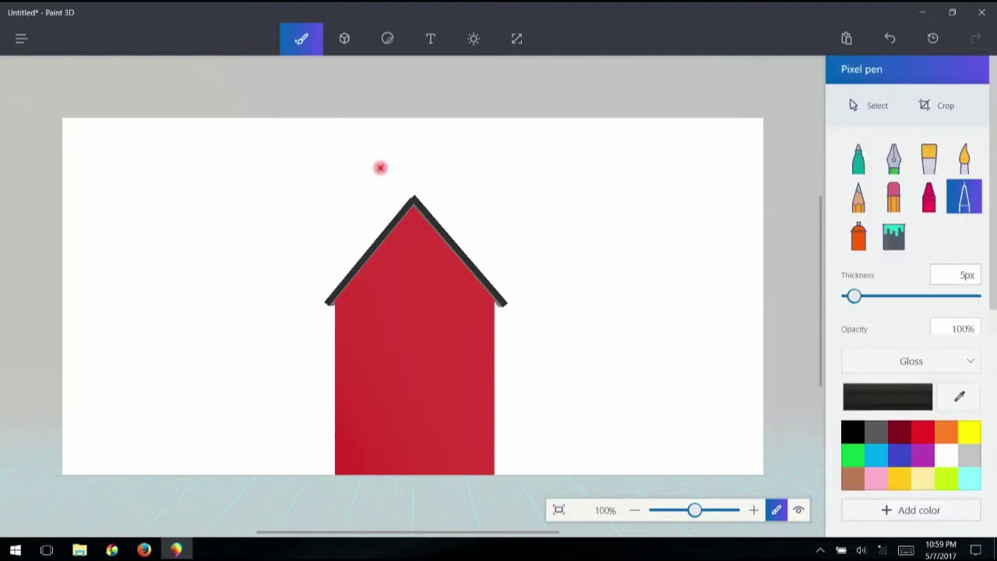
pyautogui.hotkey('ctrl', 'z')
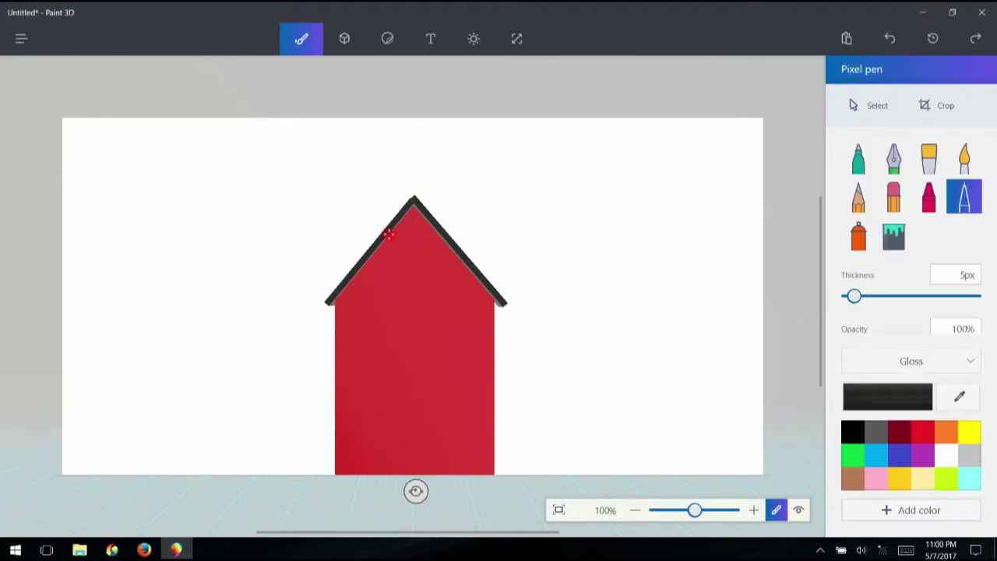
pyautogui.moveTo(388, 234); pyautogui.dragTo(445, 240)
pyautogui.moveTo(369, 261); pyautogui.dragTo(452, 267)
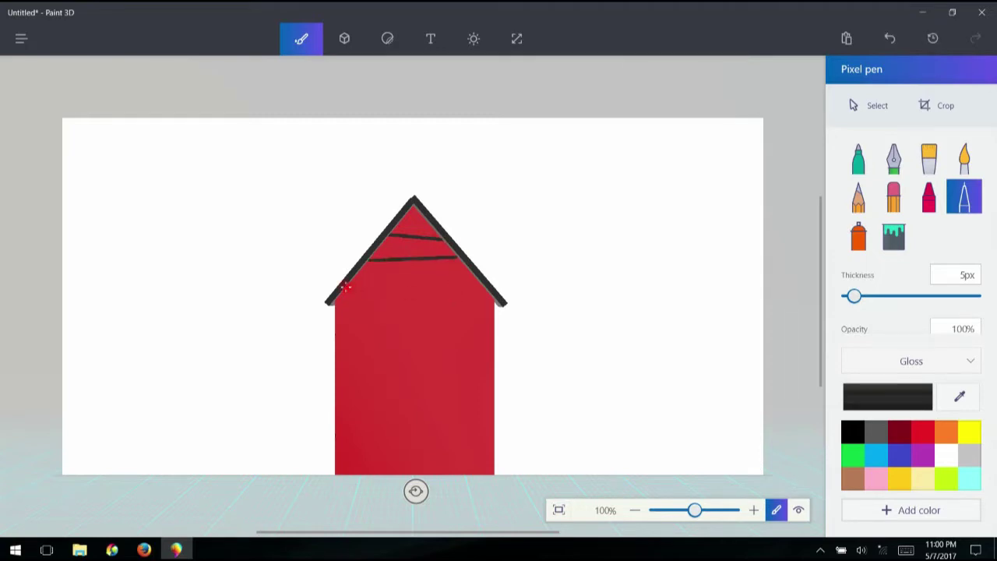
pyautogui.hotkey('ctrl', 'z')
pyautogui.moveTo(365, 265); pyautogui.dragTo(434, 268)
pyautogui.hotkey('ctrl', 'z')
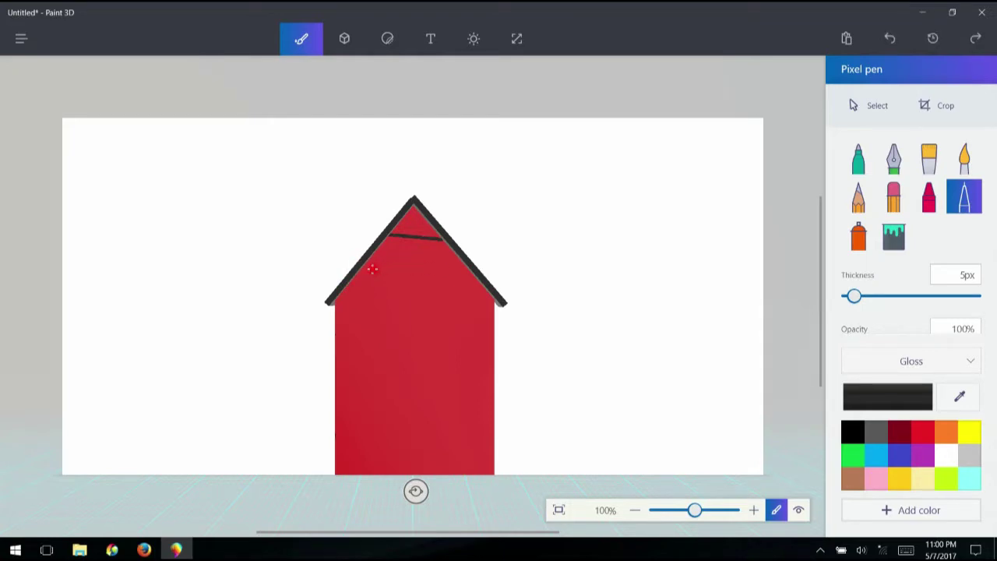
# Draw a second black plank line across the back gable and four more spaced down the back wall.
pyautogui.moveTo(361, 269)
pyautogui.mouseDown()
pyautogui.moveTo(412, 271)
pyautogui.moveTo(360, 273)
pyautogui.moveTo(480, 276)
pyautogui.mouseUp()
pyautogui.hotkey('ctrl', 'z')
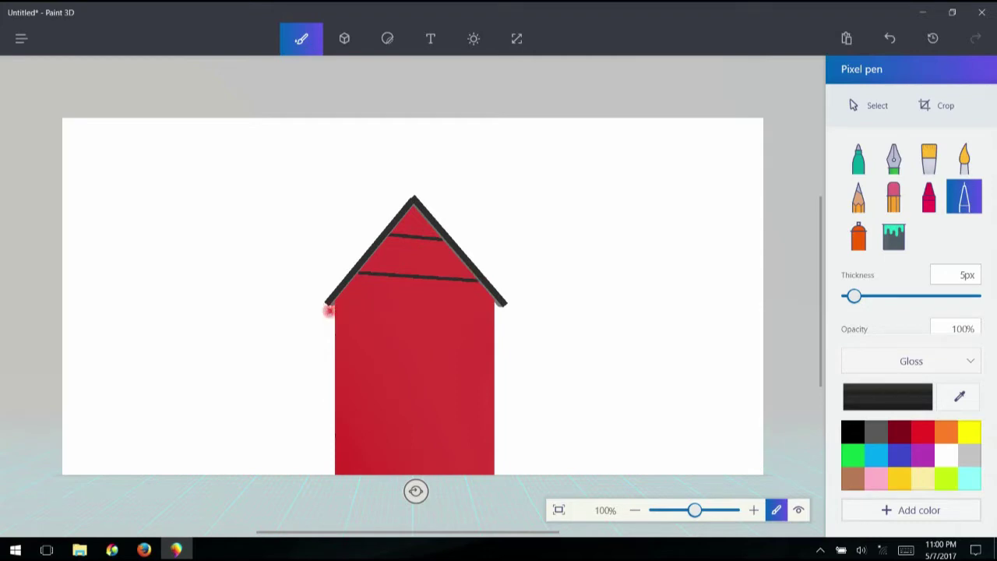
pyautogui.moveTo(336, 318); pyautogui.dragTo(494, 321)
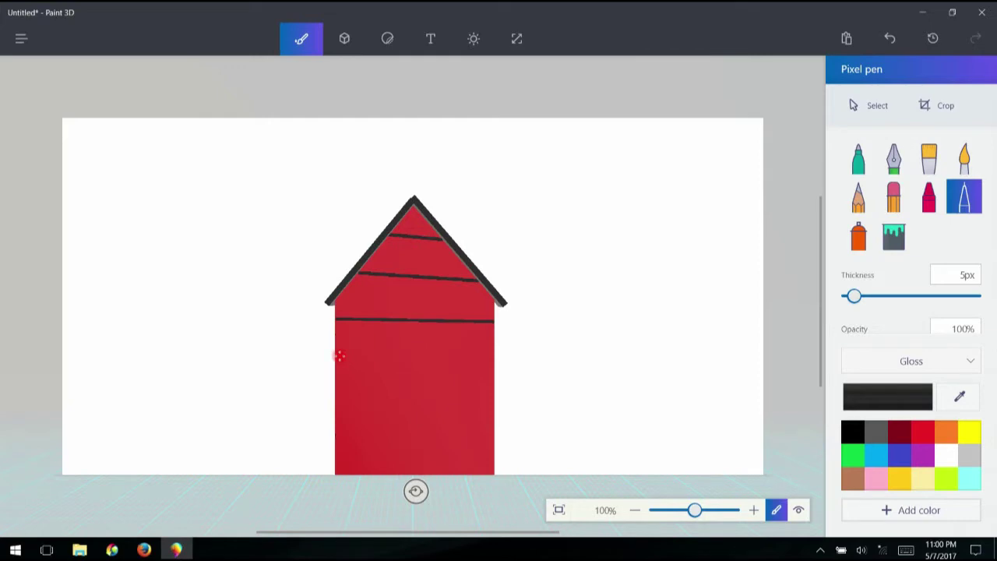
pyautogui.moveTo(339, 357); pyautogui.dragTo(492, 357)
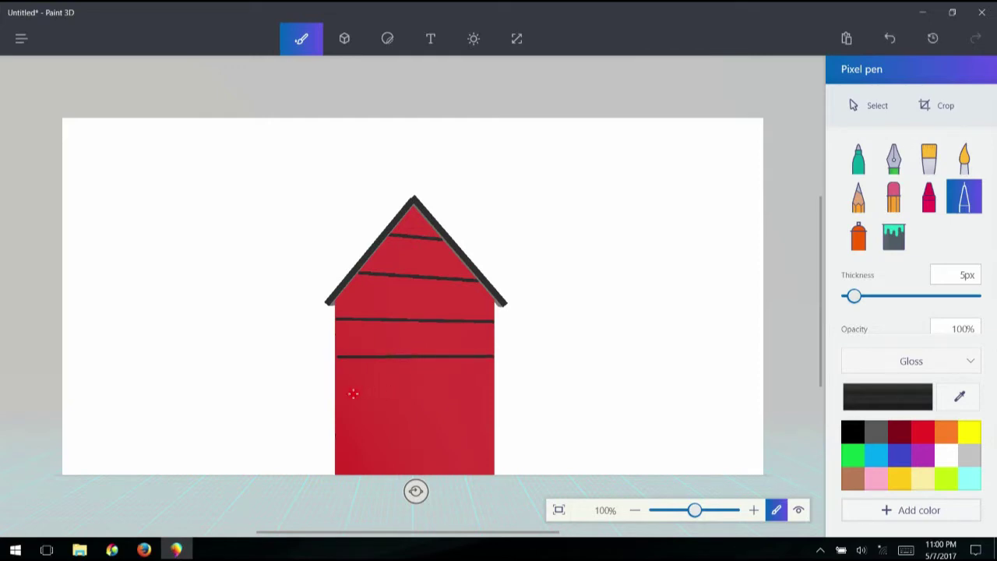
pyautogui.moveTo(337, 394); pyautogui.dragTo(492, 398)
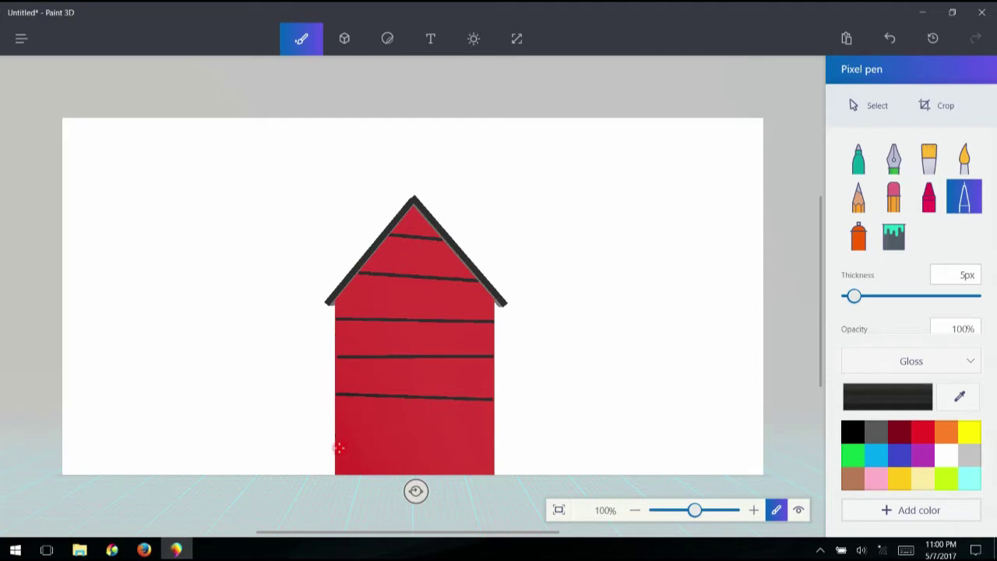
pyautogui.moveTo(338, 447); pyautogui.dragTo(491, 441)
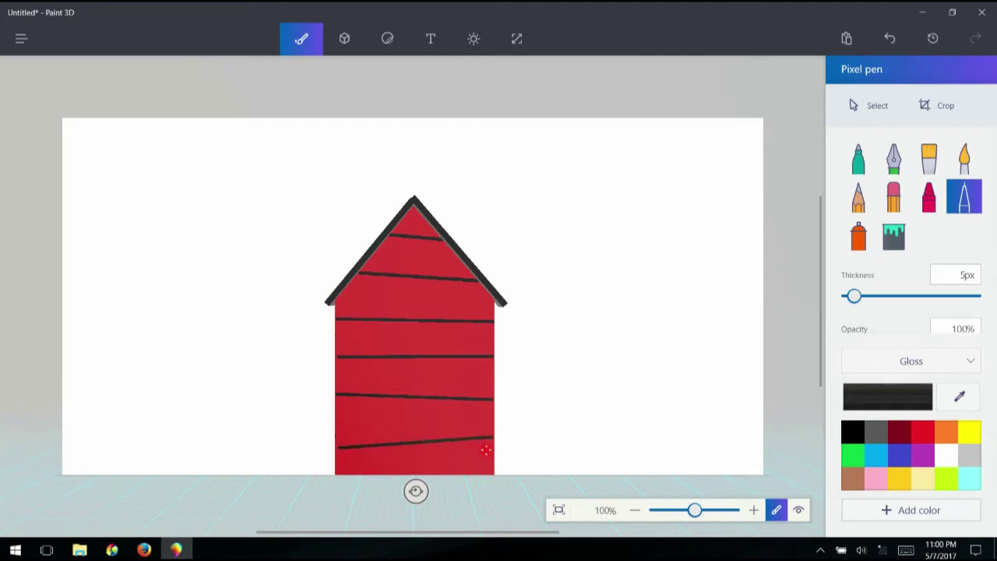
# Rotate the house about its vertical axis to face the remaining blank side wall forward.
pyautogui.click(343, 39)
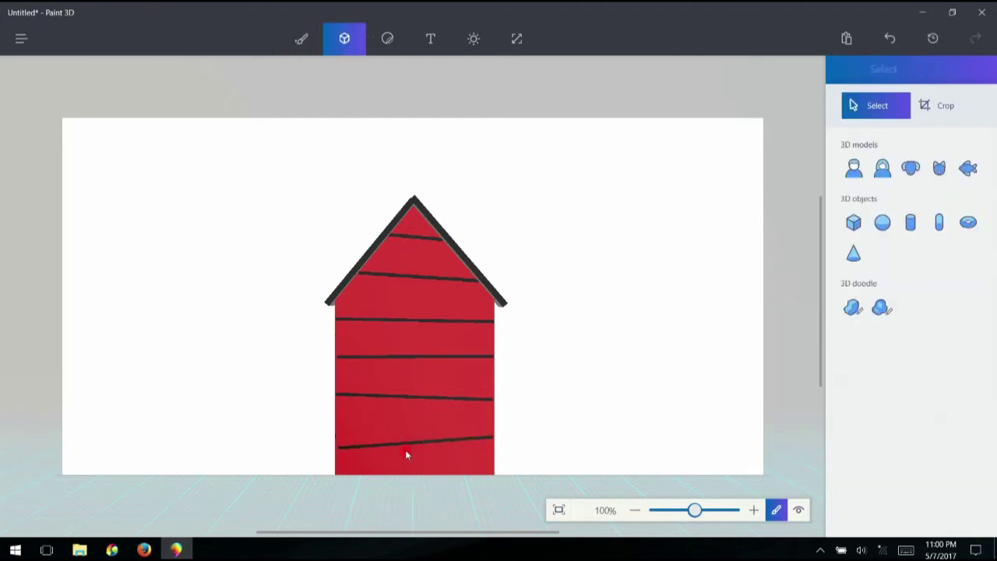
pyautogui.click(438, 369)
pyautogui.moveTo(416, 511)
pyautogui.mouseDown()
pyautogui.moveTo(472, 512)
pyautogui.moveTo(283, 505)
pyautogui.moveTo(327, 507)
pyautogui.mouseUp()
# Draw two black plank lines across the upper half of the remaining side wall with the 5px Pixel pen.
pyautogui.click(301, 39)
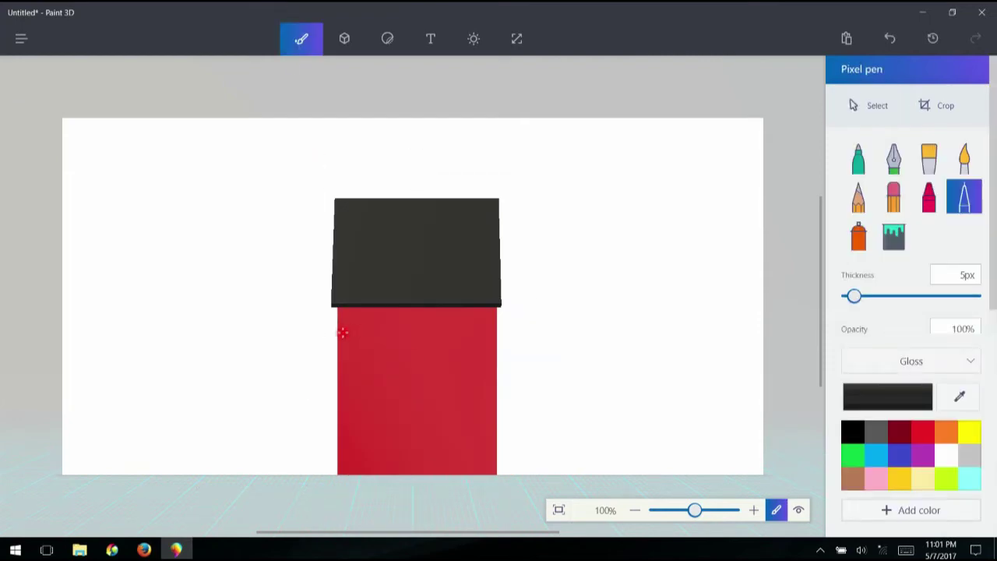
pyautogui.moveTo(341, 333); pyautogui.dragTo(499, 335)
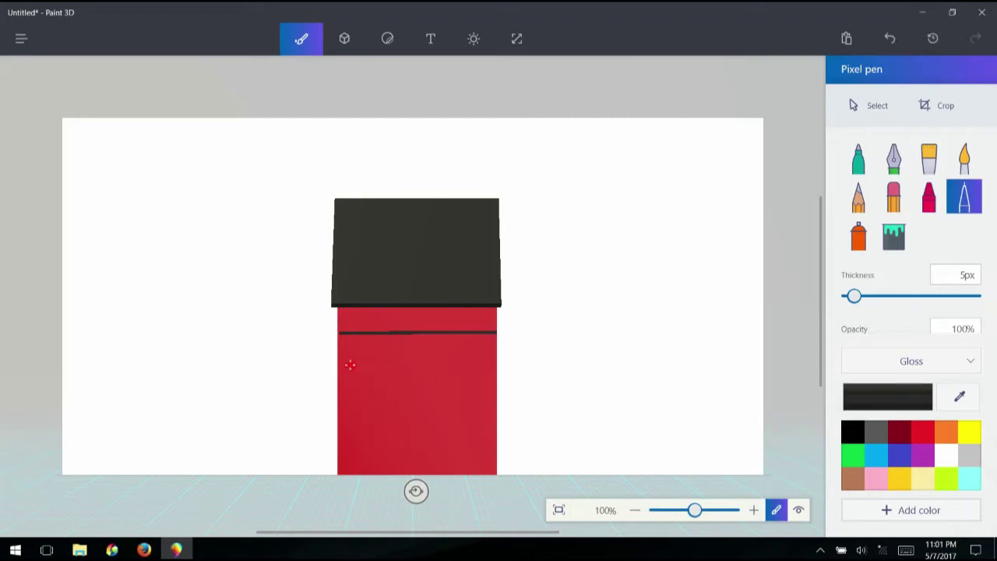
pyautogui.moveTo(338, 367); pyautogui.dragTo(496, 367)
pyautogui.moveTo(341, 403); pyautogui.dragTo(475, 406)
pyautogui.hotkey('ctrl', 'z')
pyautogui.hotkey('ctrl', 'z')
pyautogui.hotkey('ctrl', 'z')
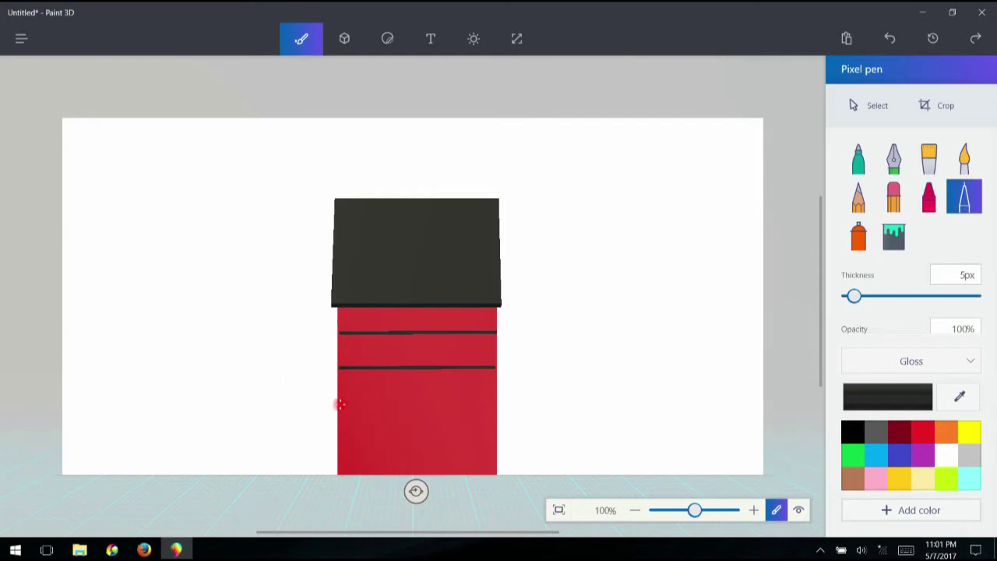
# Draw two more plank lines across the lower half of this side wall and rotate the house back to its door side.
pyautogui.moveTo(341, 403); pyautogui.dragTo(494, 410)
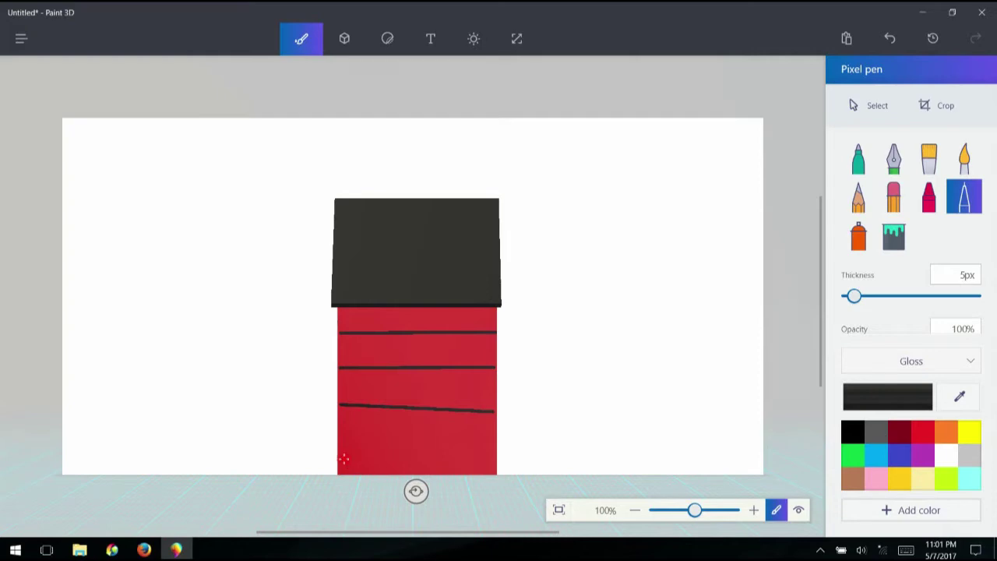
pyautogui.moveTo(341, 458); pyautogui.dragTo(495, 459)
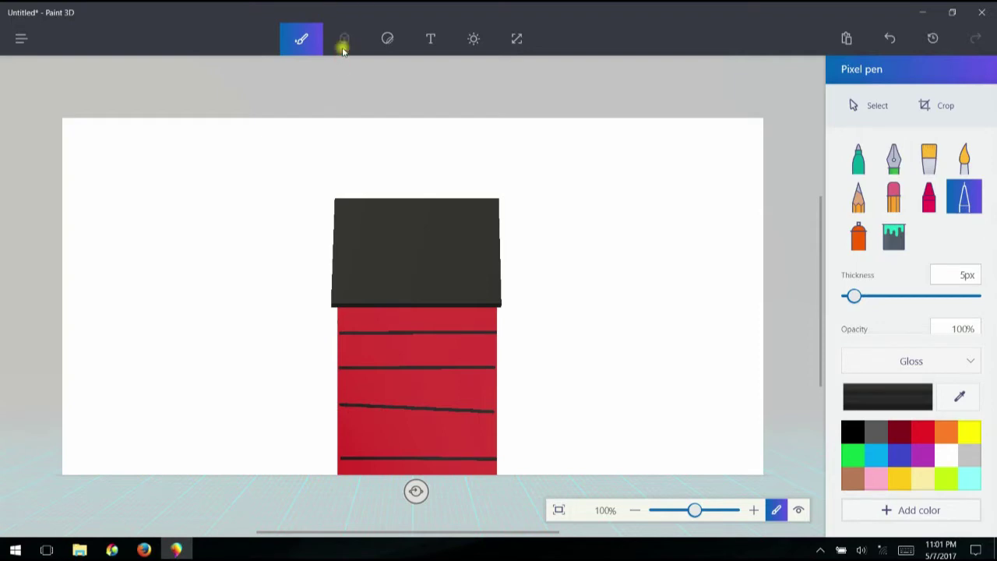
pyautogui.click(344, 41)
pyautogui.click(436, 331)
pyautogui.moveTo(416, 509); pyautogui.dragTo(328, 489)
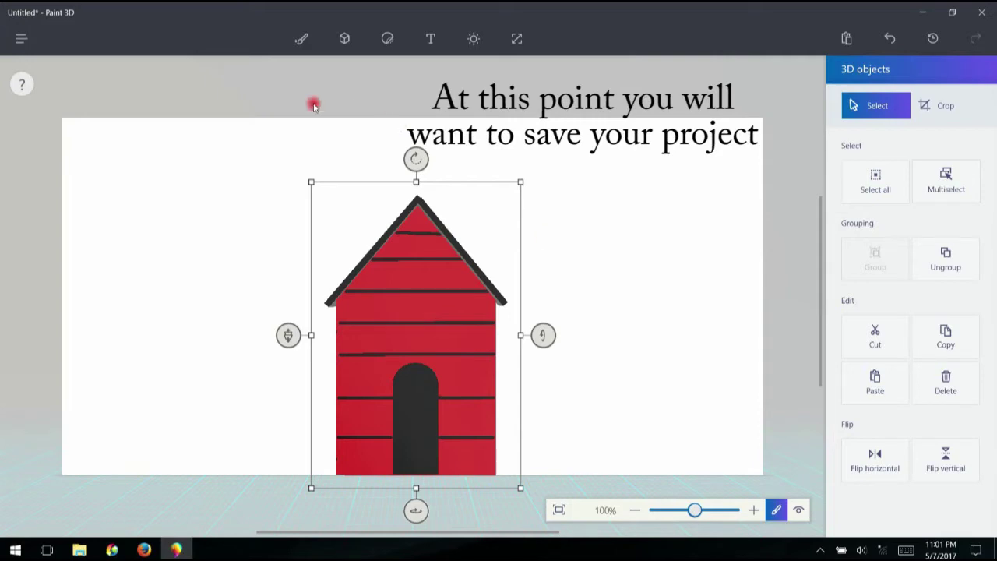
# Save the work as a Paint 3D project named "Dog House".
pyautogui.click(21, 41)
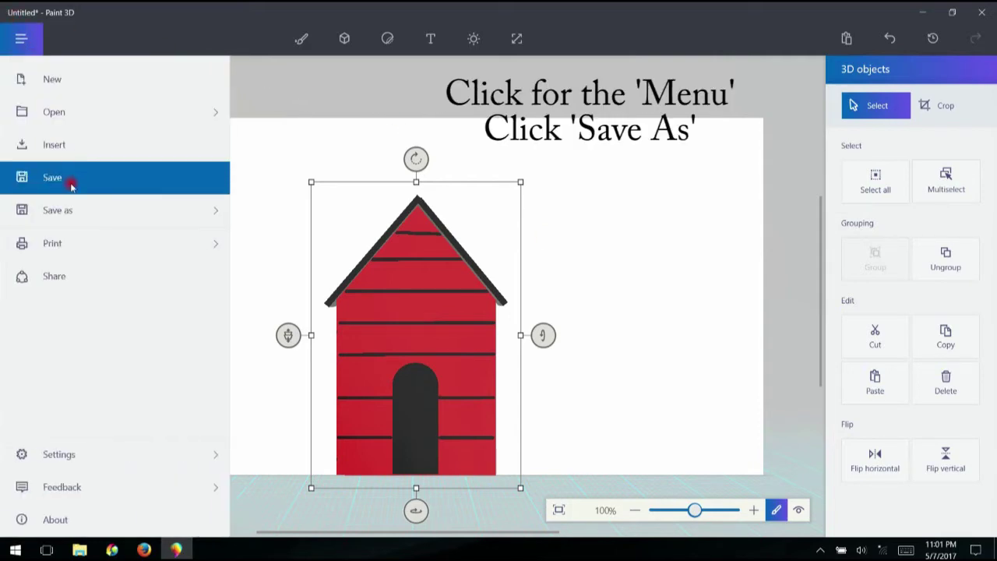
pyautogui.click(70, 217)
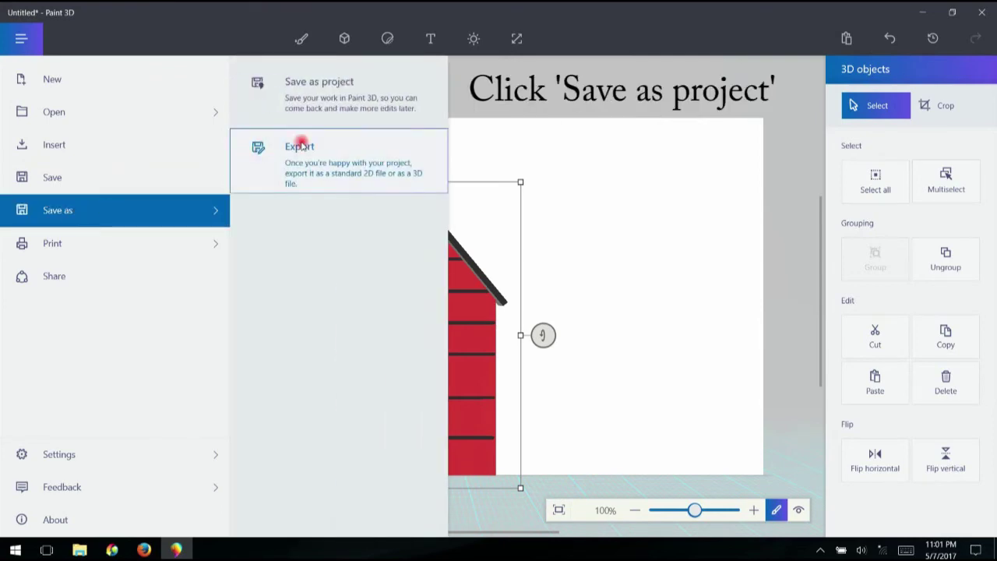
pyautogui.click(345, 97)
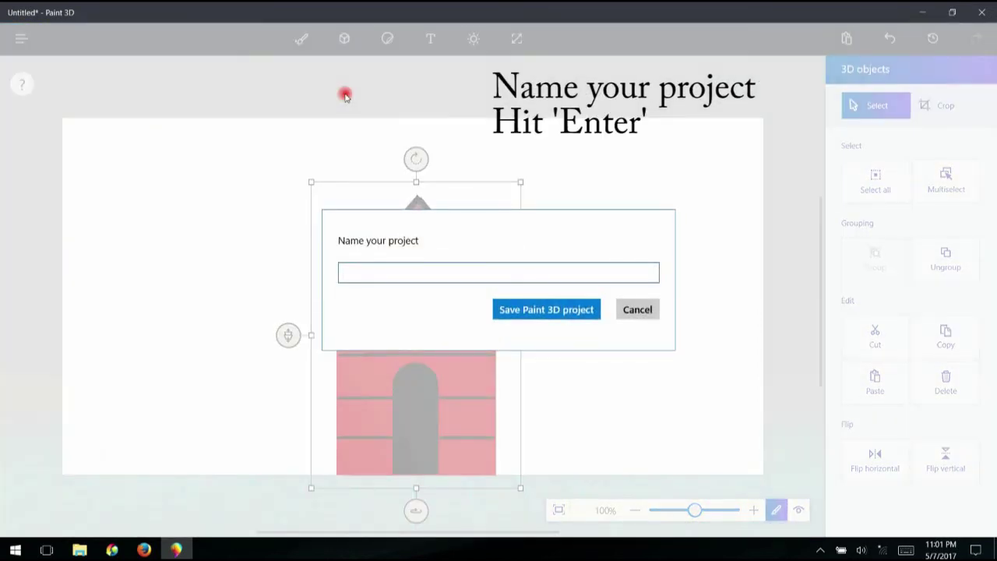
pyautogui.write('Dog House')
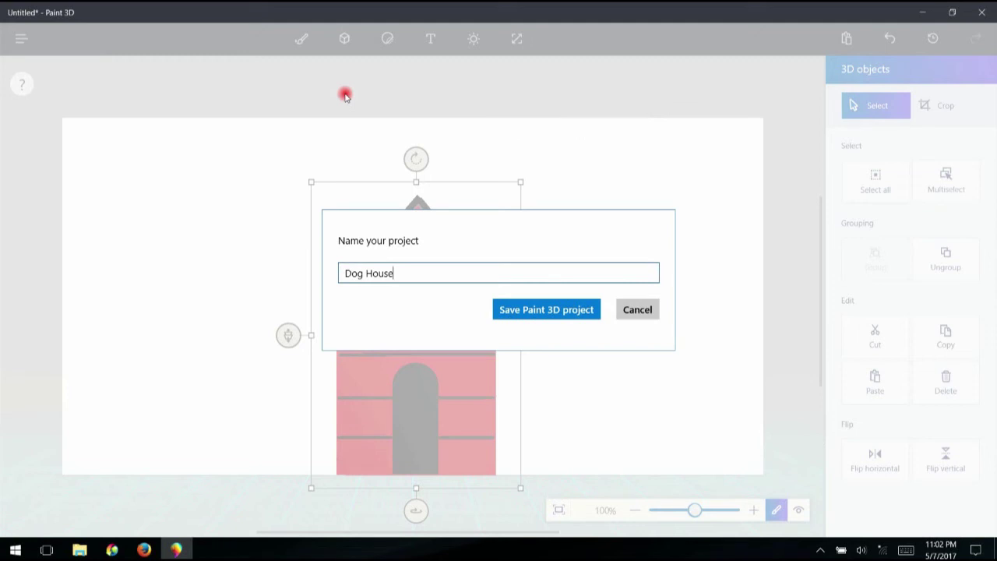
pyautogui.press('Return')
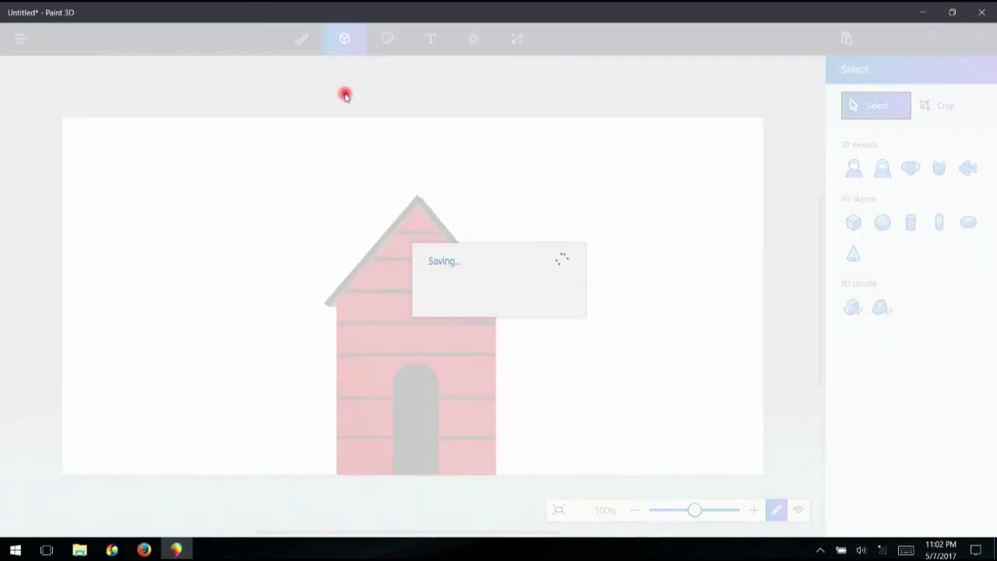